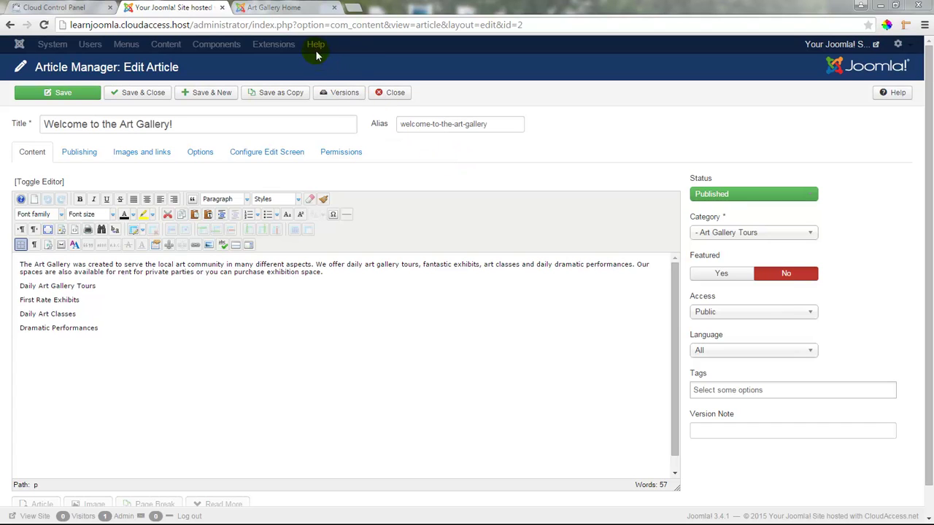
Step: Check the live home page and paste the "We’re a dynamic facility" paragraph and "Explore the Art Gallery Today!" as plain text below "Dramatic Performances"
left_click(306, 14)
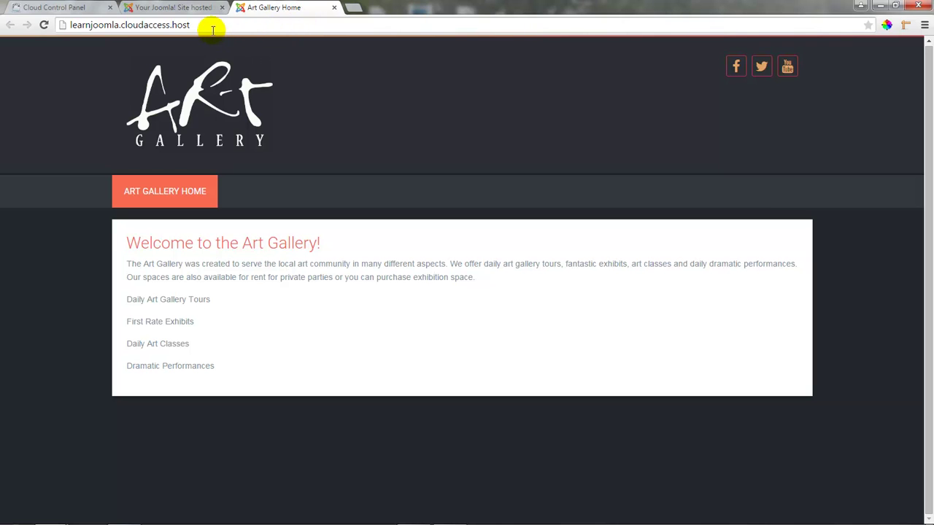
left_click(194, 15)
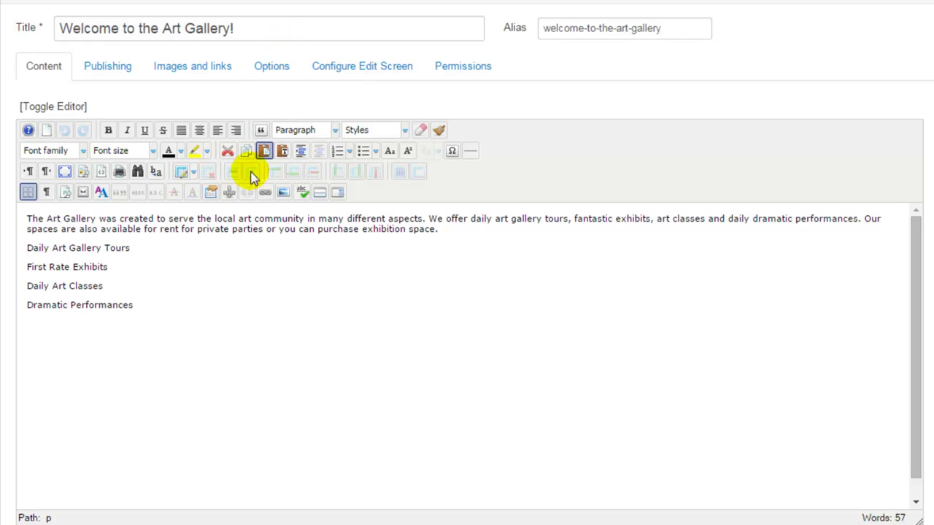
left_click(181, 310)
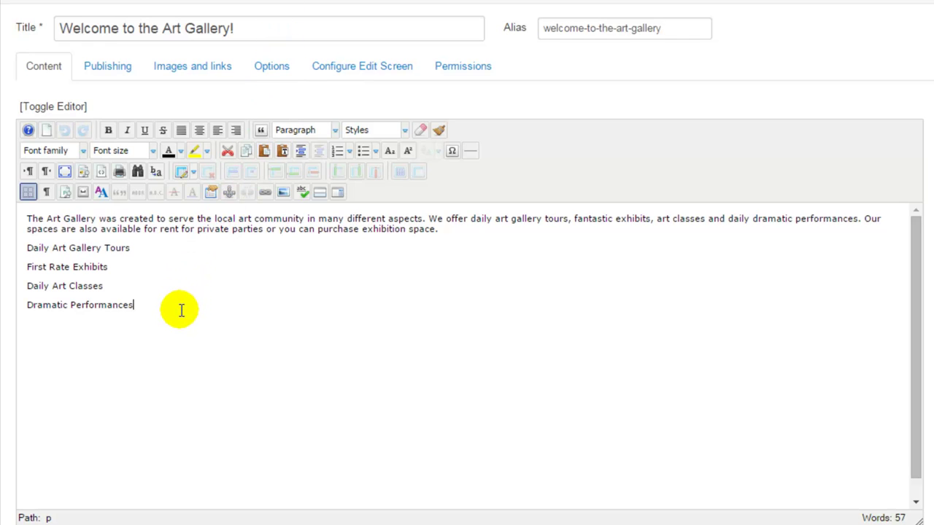
key("Return")
left_click(284, 160)
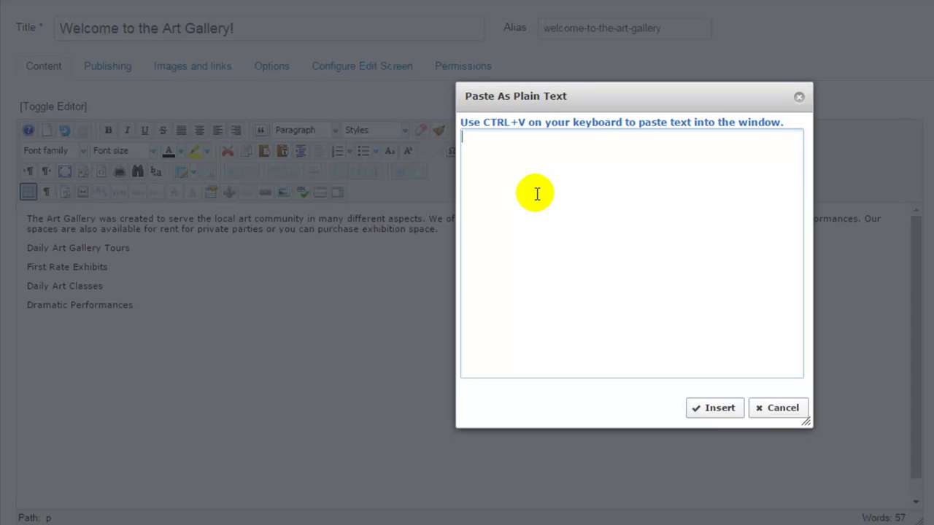
type("We’re a dynamic facility and we’re always looking for new ideas to help promote art in our local community. Feel free to browse through our site and contact us with any questions.  Explore the Art Gallery Today!")
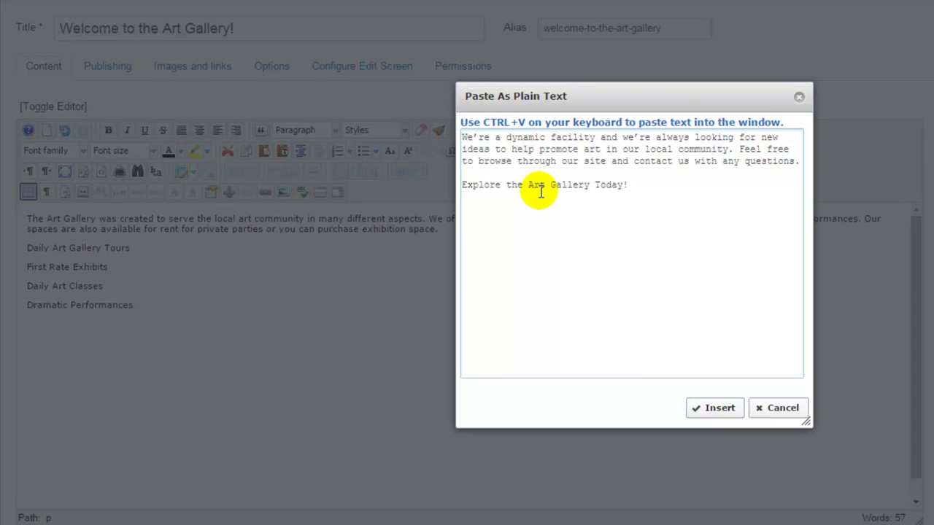
left_click(720, 408)
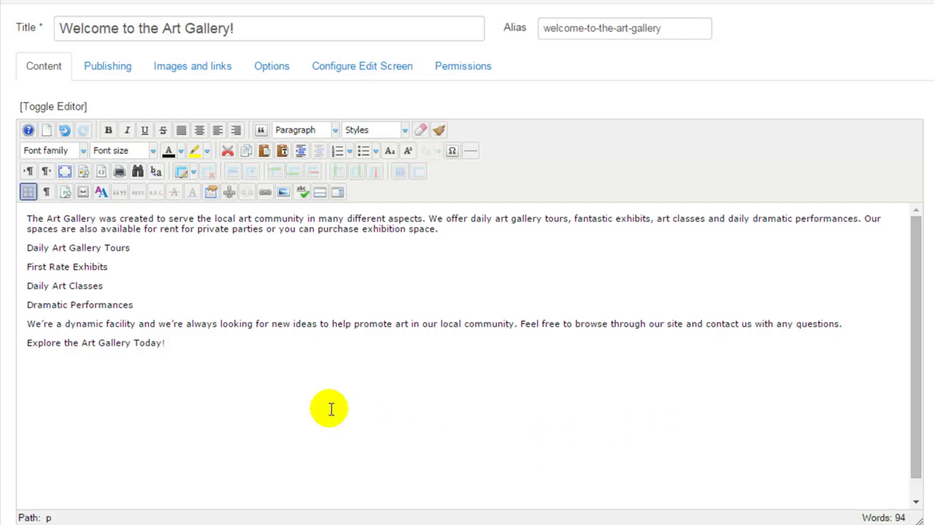
Step: Format the line "Explore the Art Gallery Today!" as Heading 2
left_click_drag(191, 343, 26, 346)
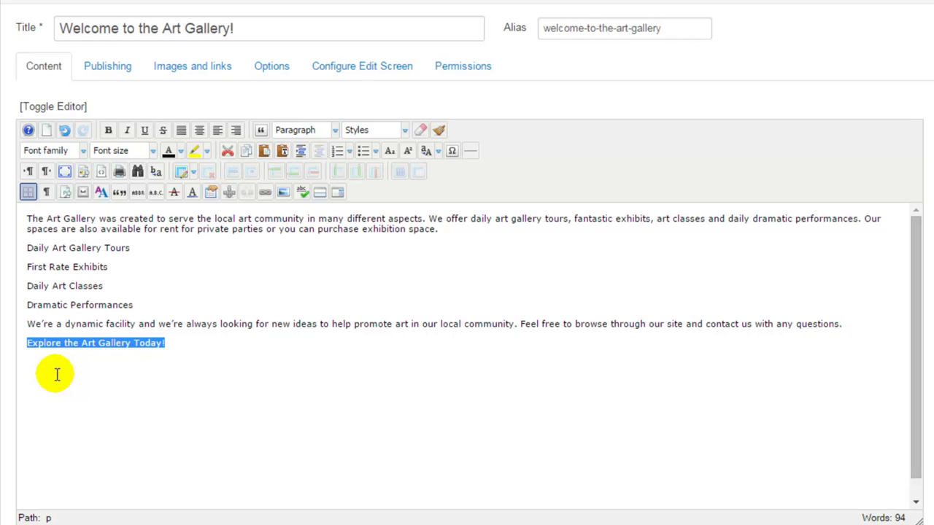
left_click(335, 133)
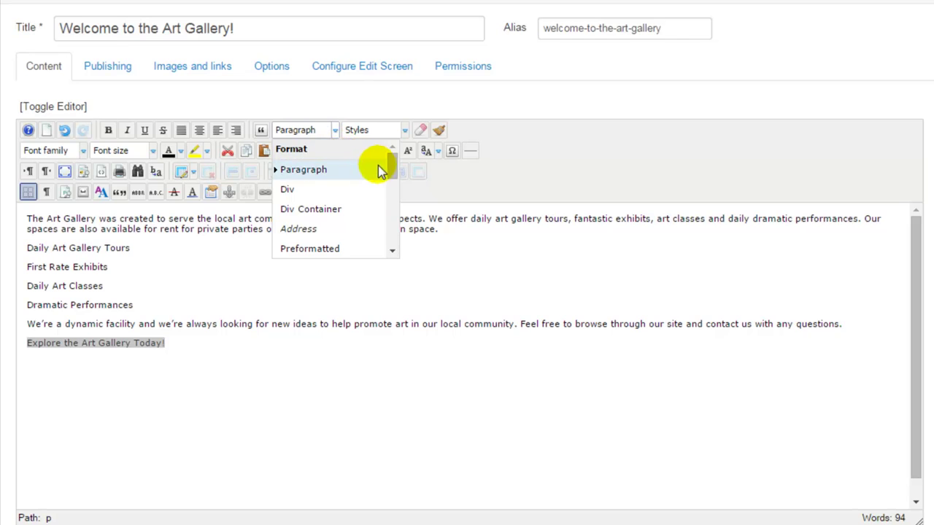
left_click_drag(390, 168, 389, 196)
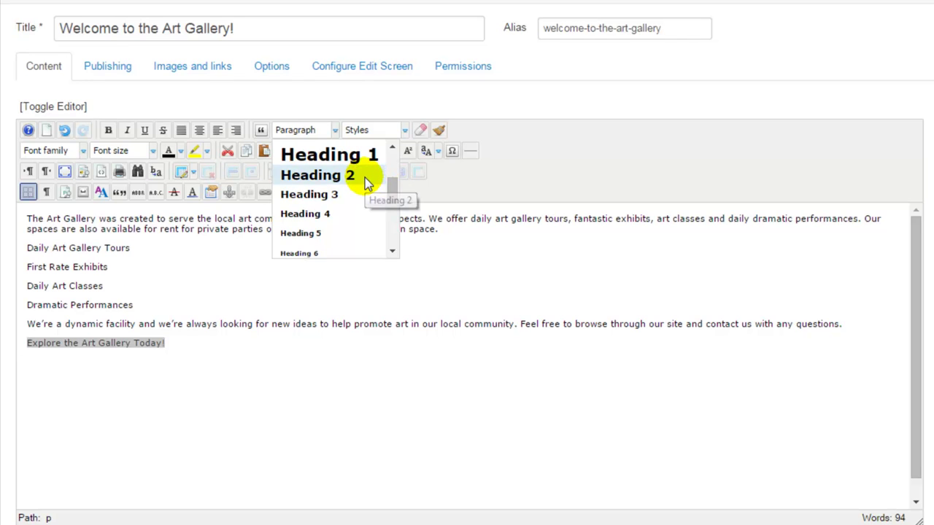
left_click(365, 177)
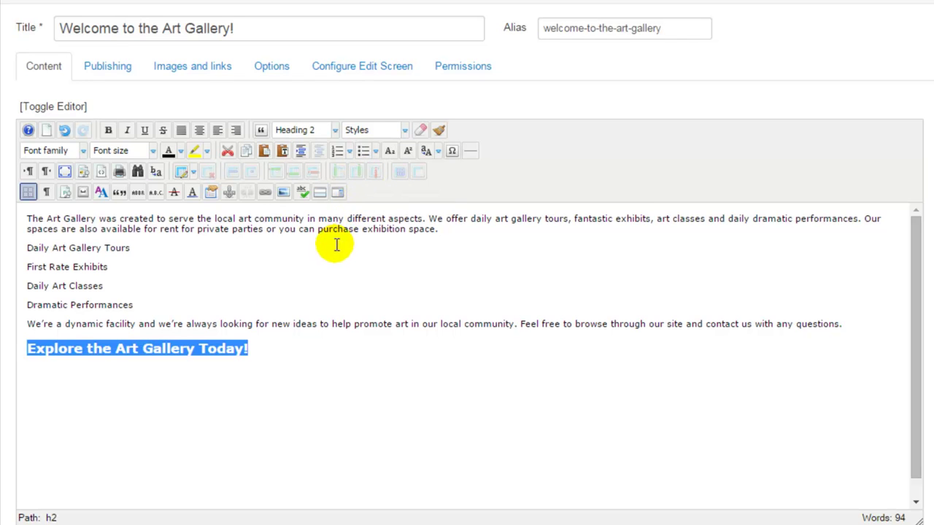
left_click(325, 266)
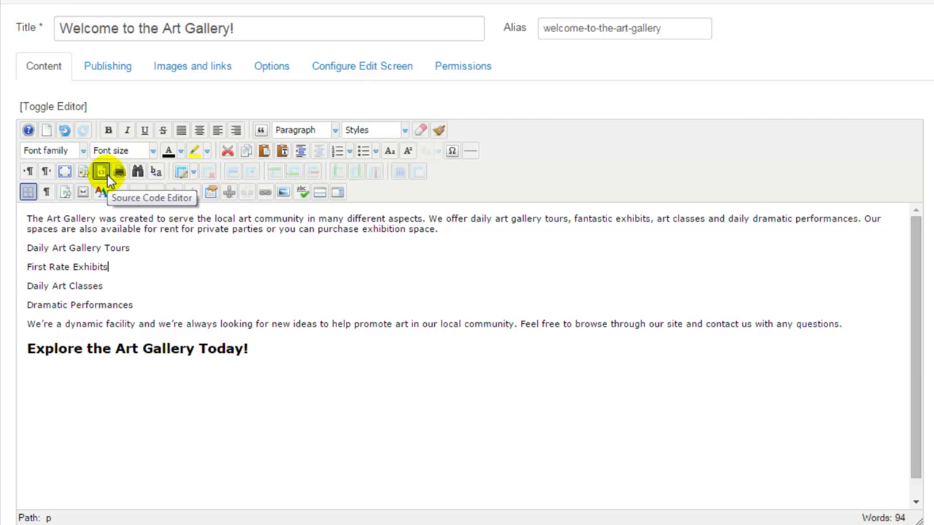
Step: Examine the h2 tags around the closing line in the article's source code and return to the visual editor
left_click(107, 175)
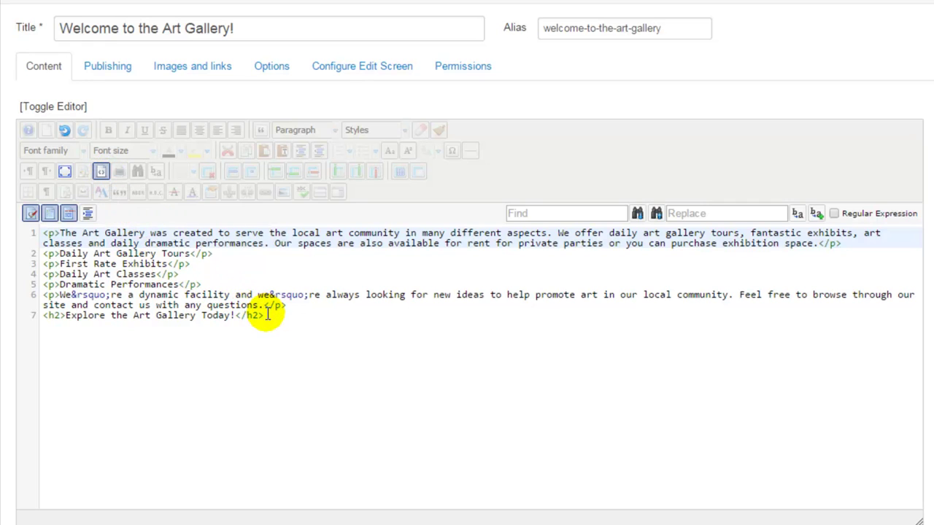
left_click_drag(266, 315, 44, 317)
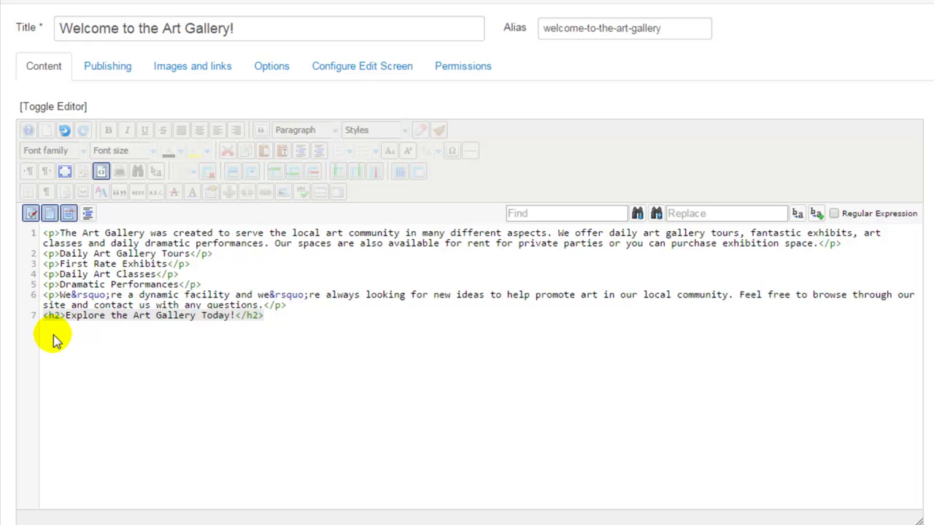
left_click(54, 340)
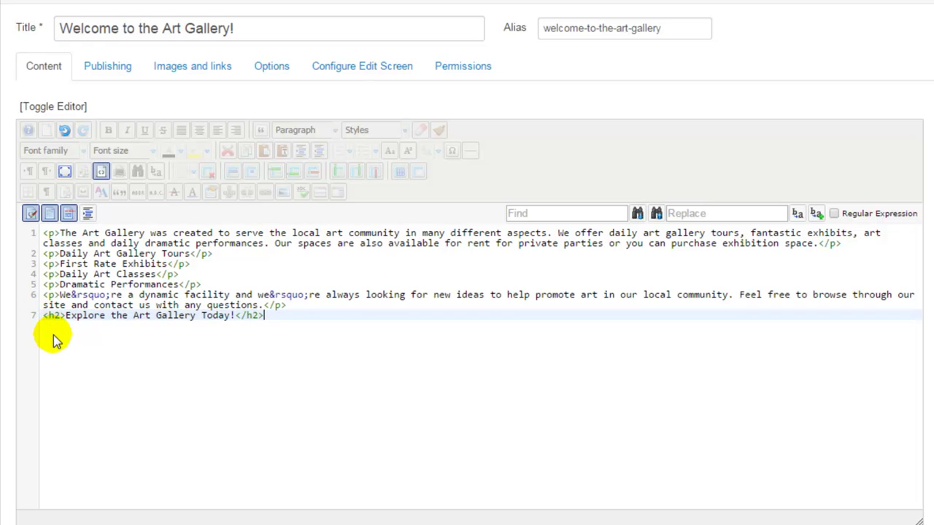
left_click(106, 175)
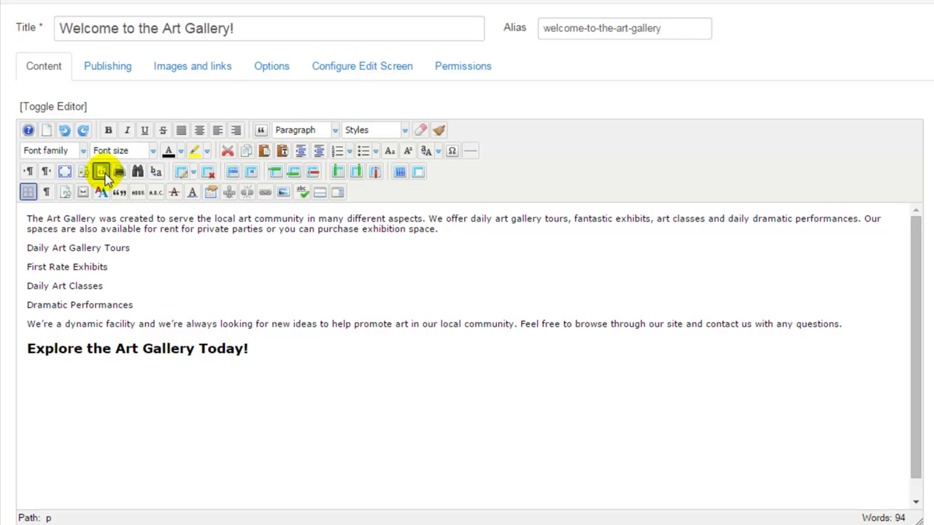
Step: Turn the four lines from "Daily Art Gallery Tours" to "Dramatic Performances" into a bulleted list with Circle markers
left_click(139, 304)
left_click_drag(129, 301, 25, 236)
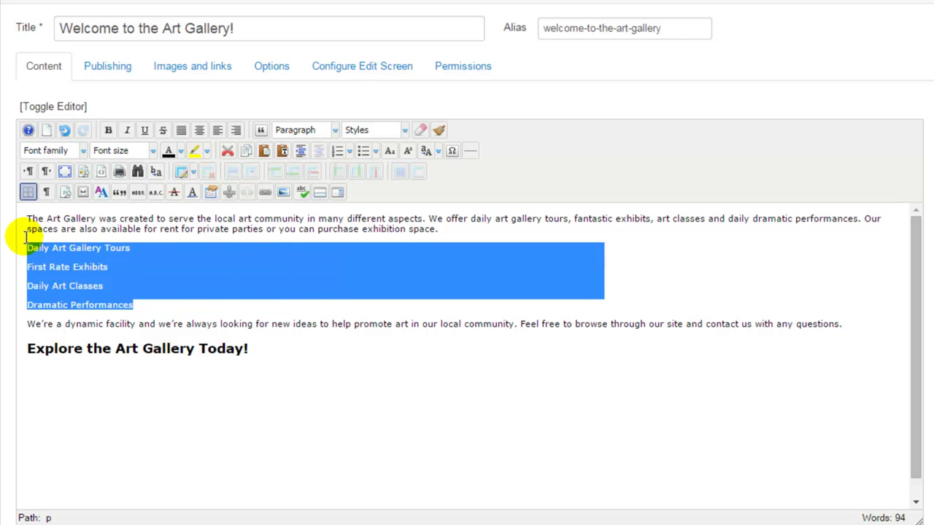
left_click(375, 154)
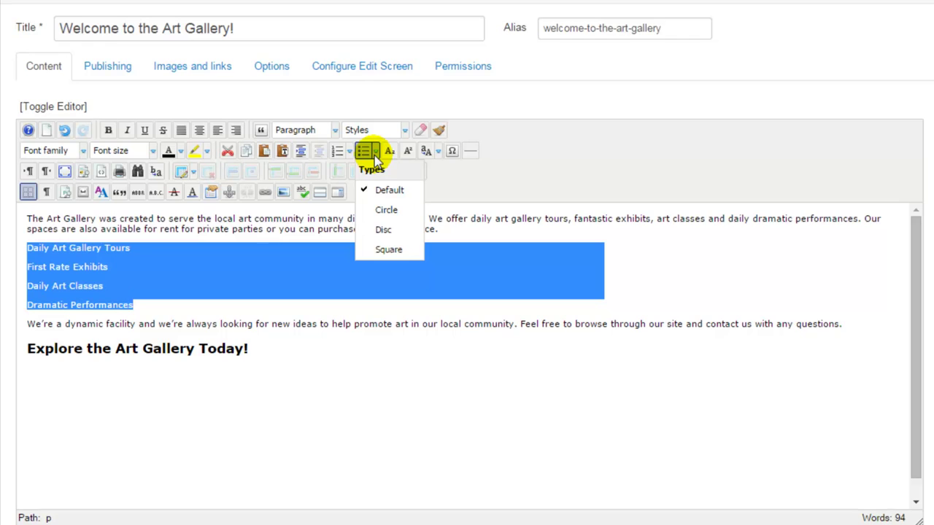
left_click(379, 210)
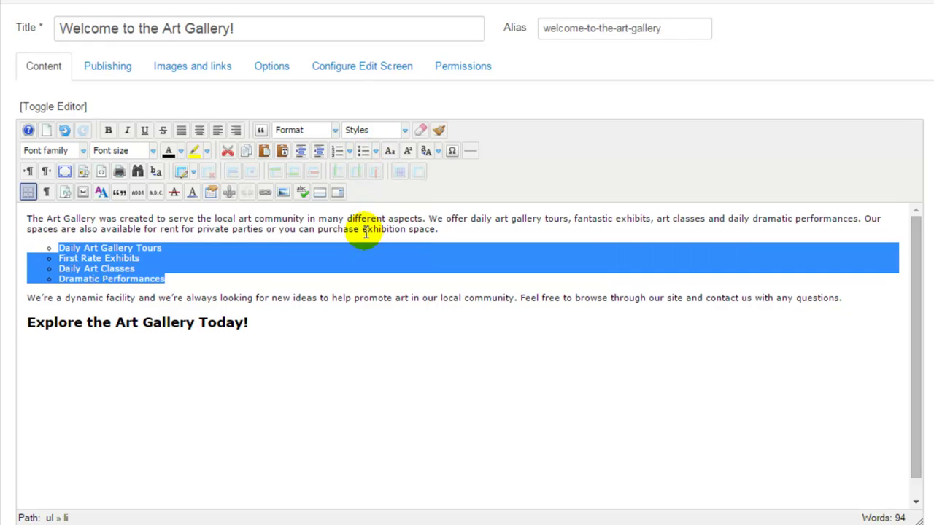
left_click(338, 275)
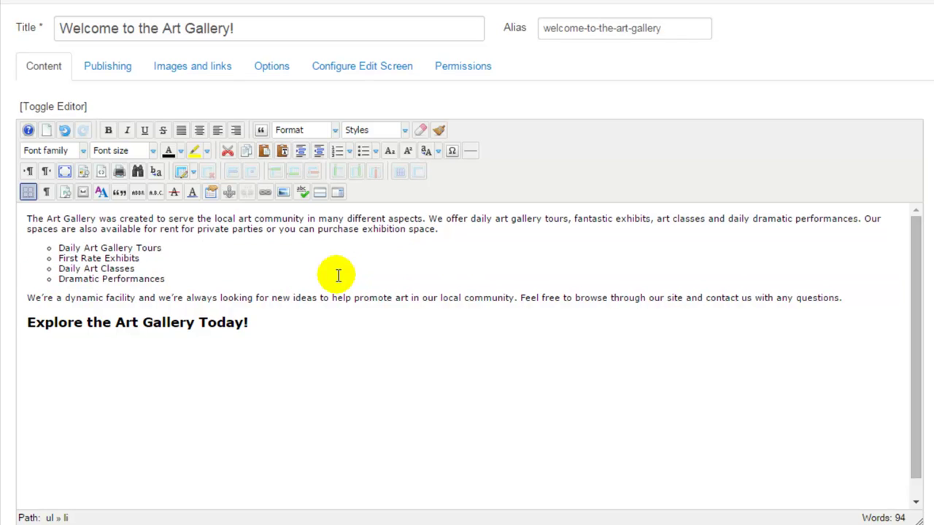
Step: Place the cursor before the opening paragraph and upload artgallery.jpg to the root image folder through the Image Manager
left_click(27, 219)
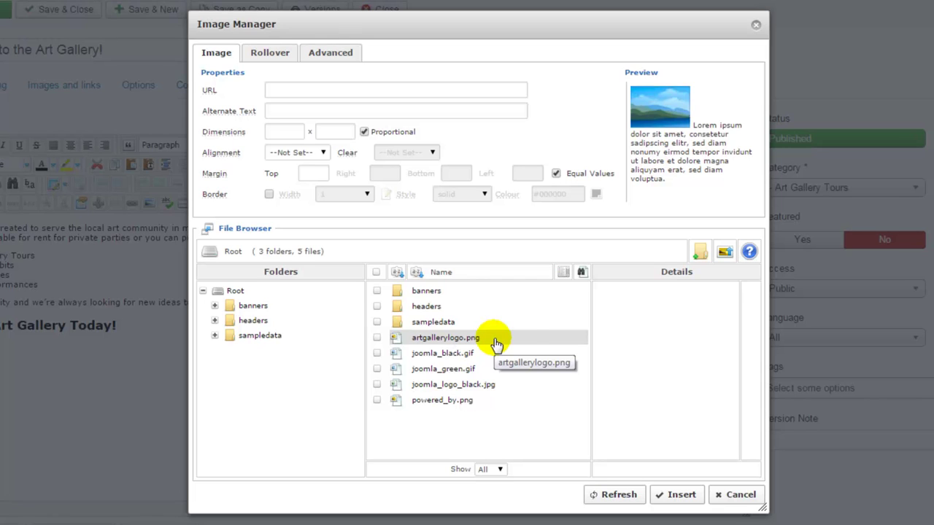
left_click(726, 256)
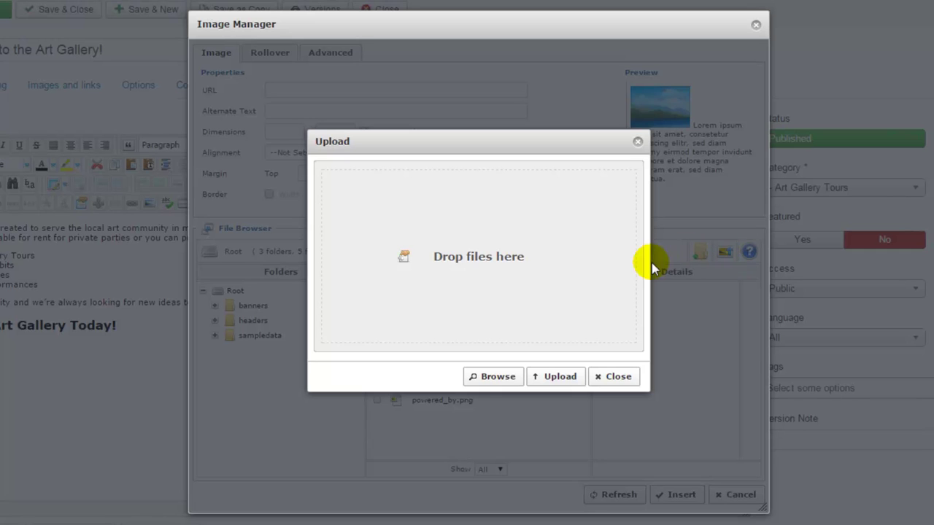
left_click(506, 378)
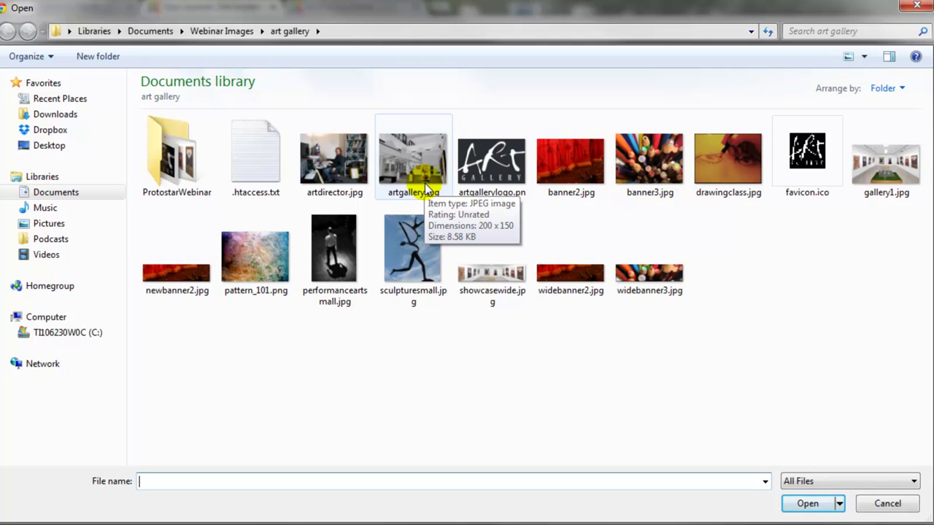
double_click(427, 184)
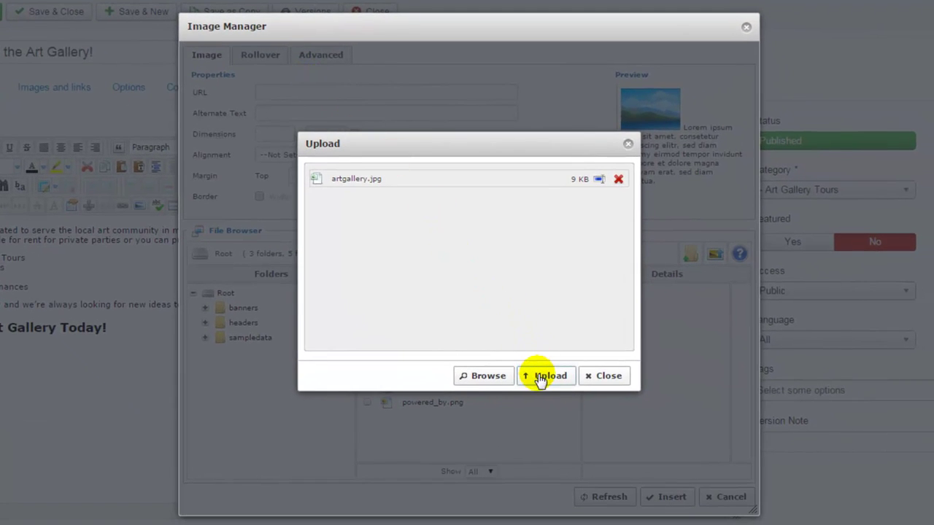
left_click(540, 379)
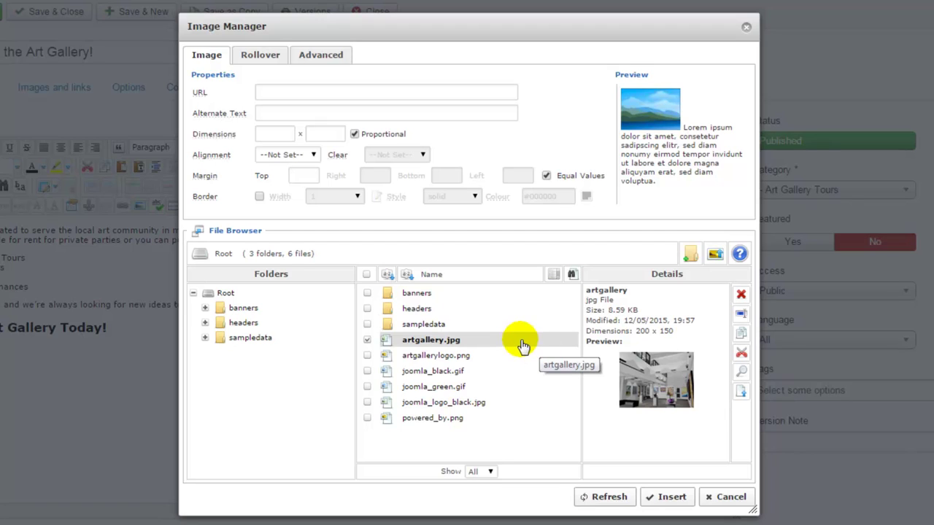
Step: Insert artgallery.jpg into the article with Right alignment and an equal margin of 5 on all sides
left_click(456, 343)
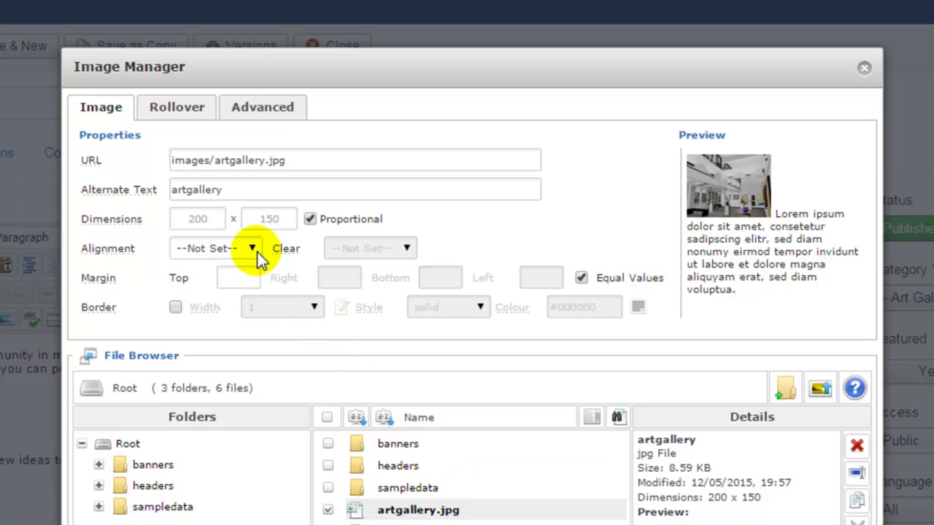
left_click(253, 248)
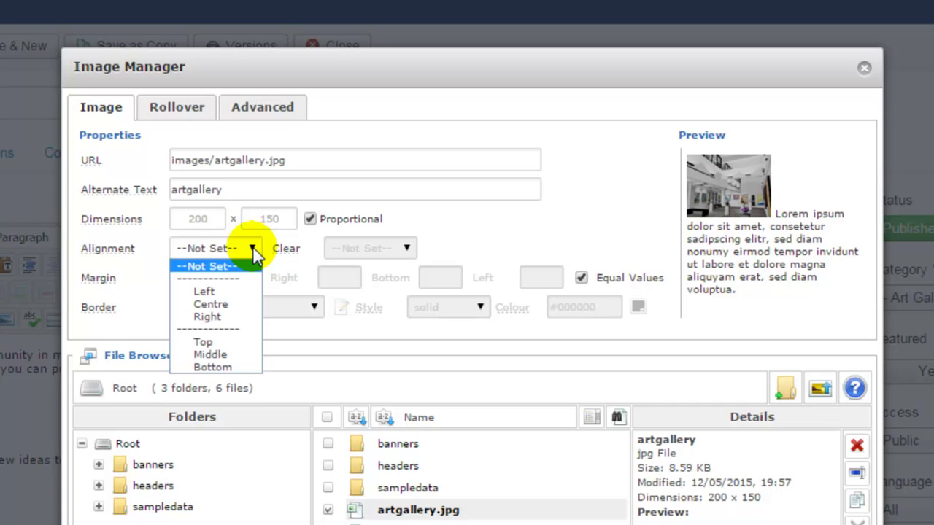
left_click(212, 317)
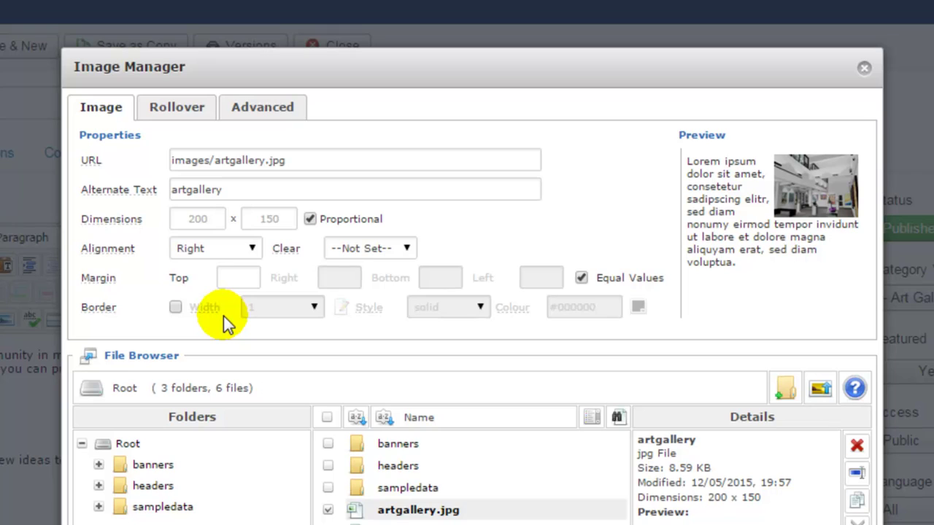
left_click(234, 280)
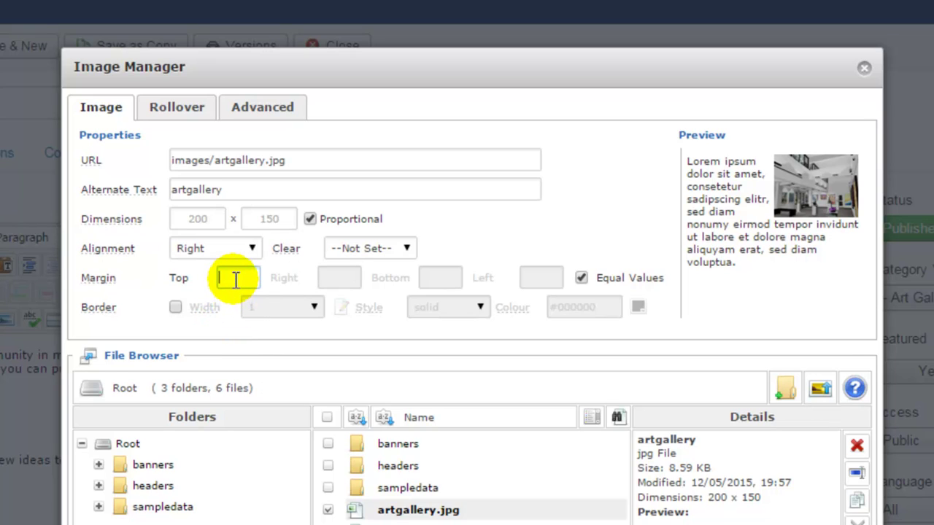
type("5")
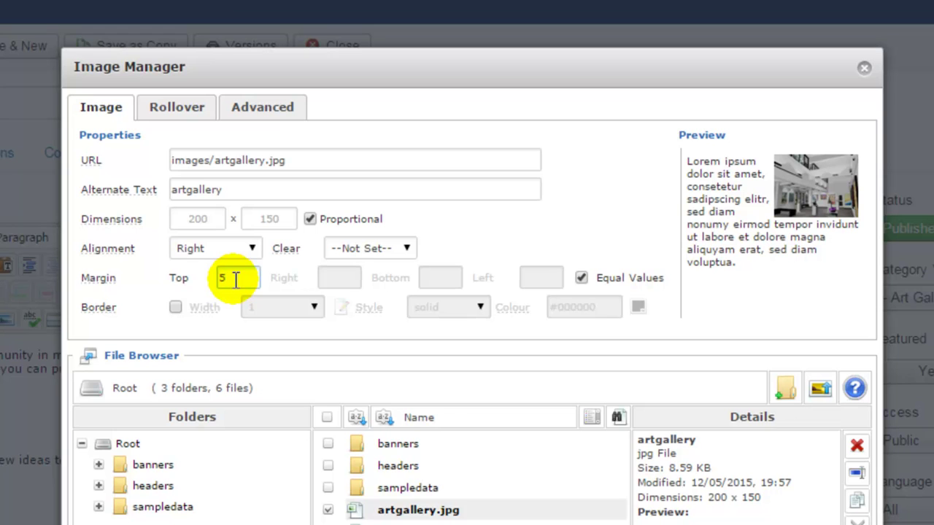
left_click(276, 293)
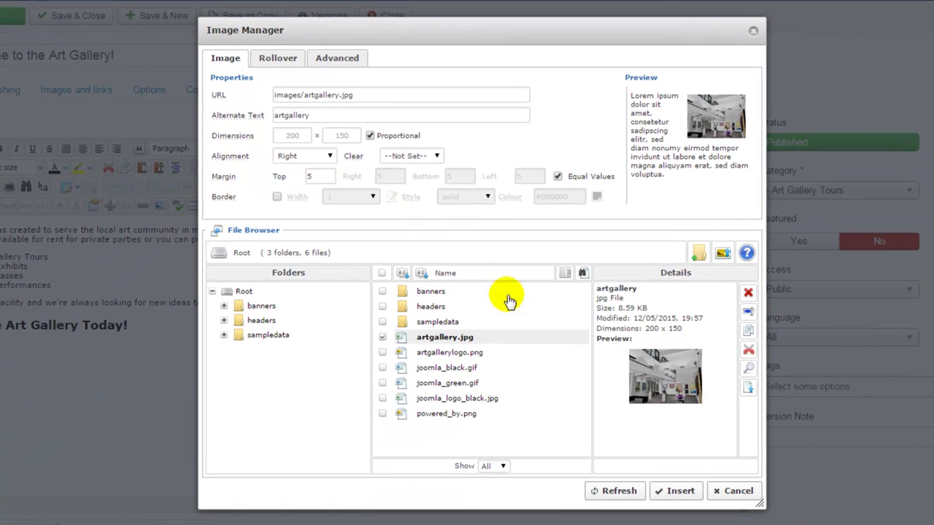
left_click(674, 491)
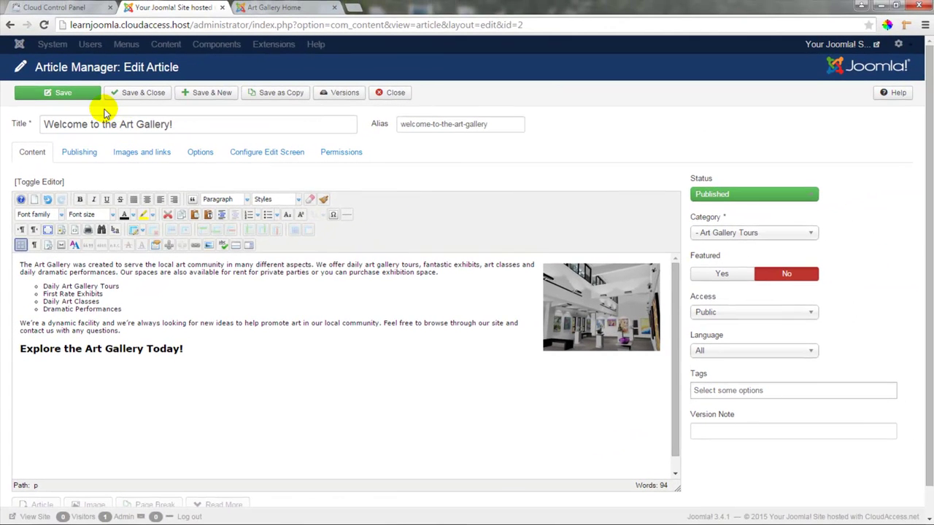
Step: Save the article, check it on the reloaded live home page, and return to the article editor
left_click(97, 93)
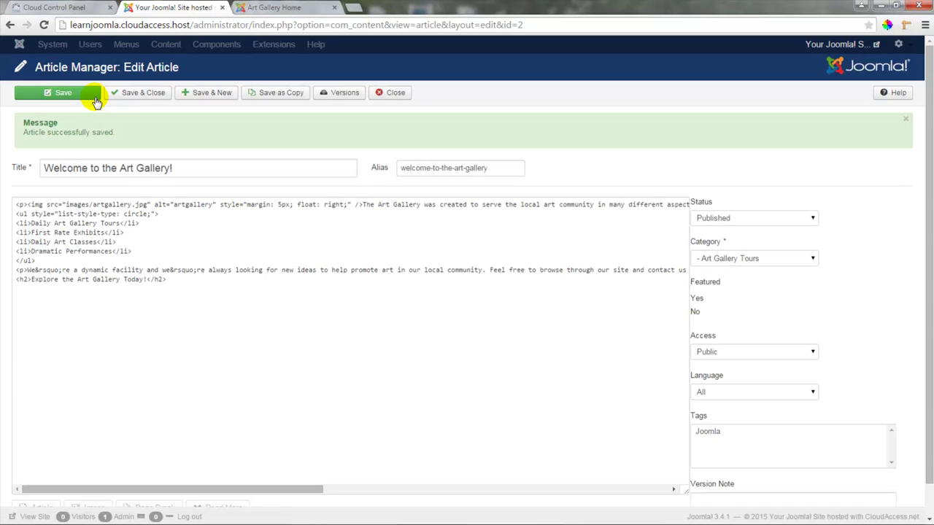
left_click(264, 8)
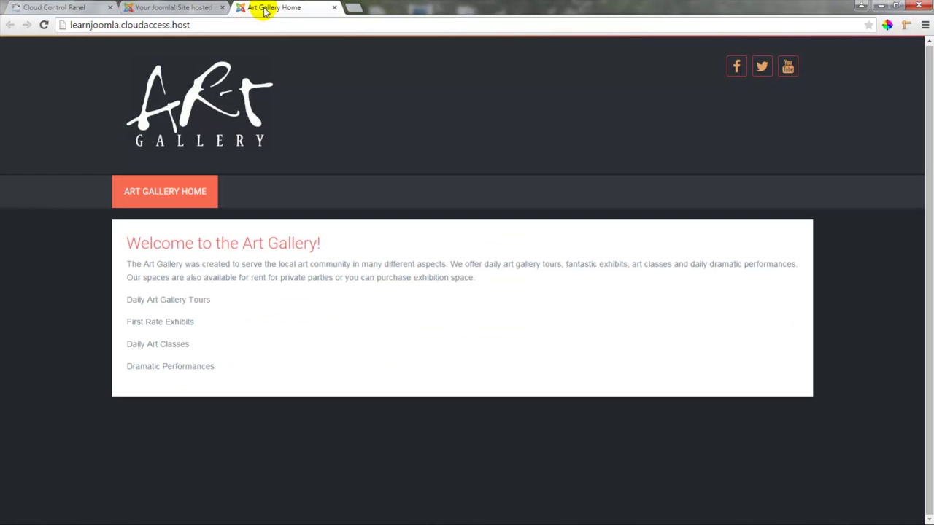
left_click(44, 25)
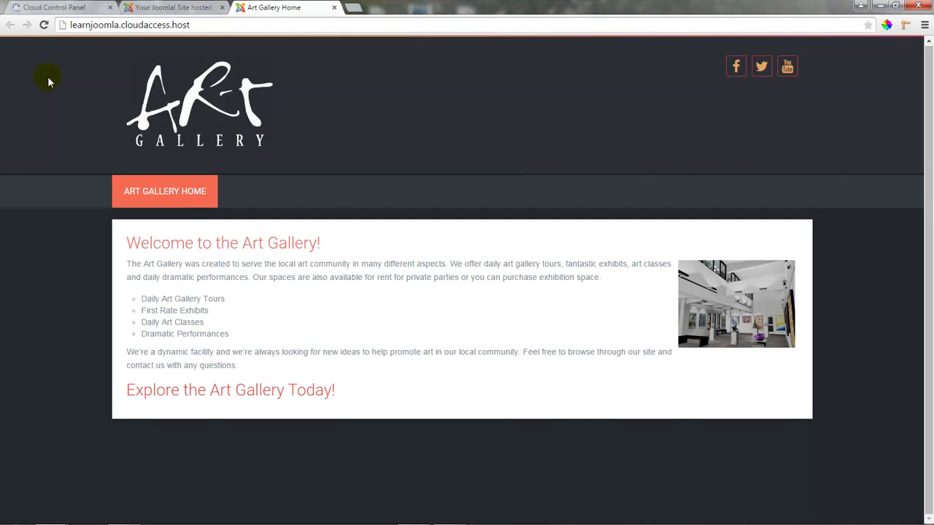
left_click(153, 11)
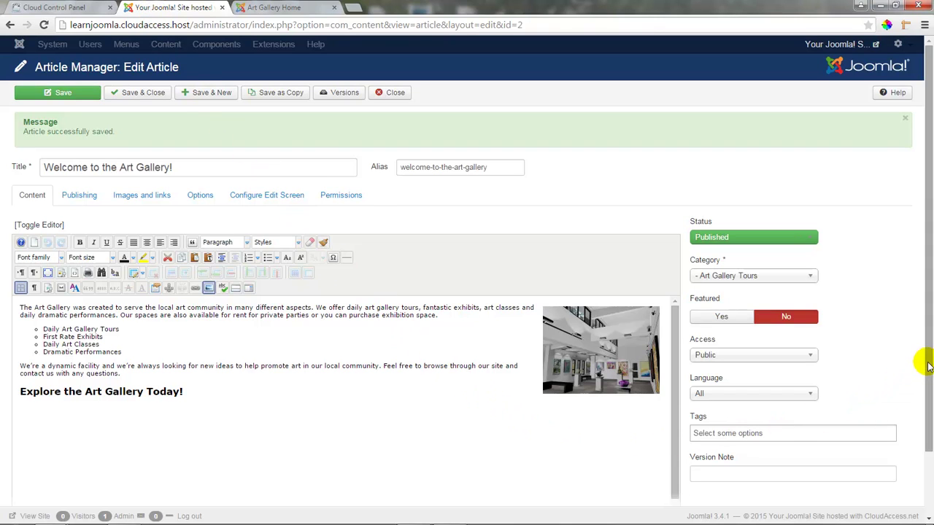
Step: Reduce the height of the article editor's text area, and switch full-screen editing on and back off
left_click_drag(924, 355, 925, 410)
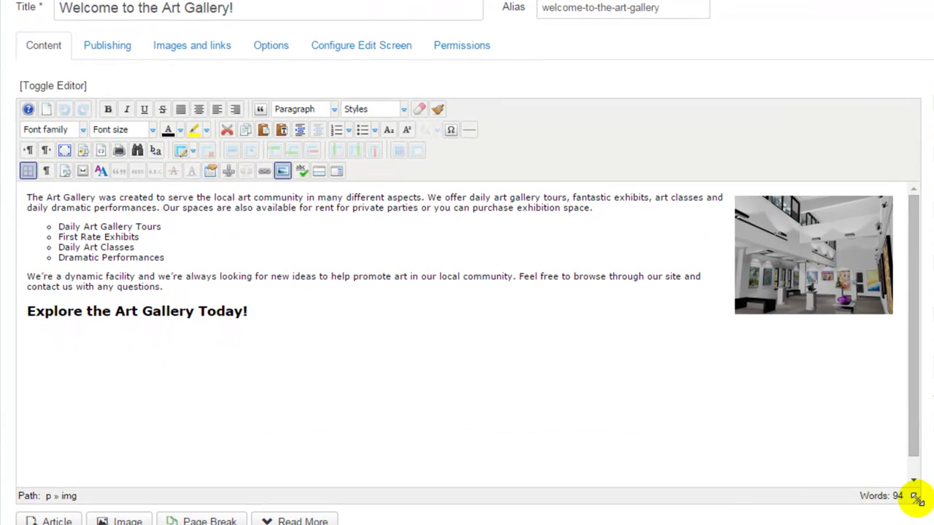
left_click_drag(916, 498, 917, 428)
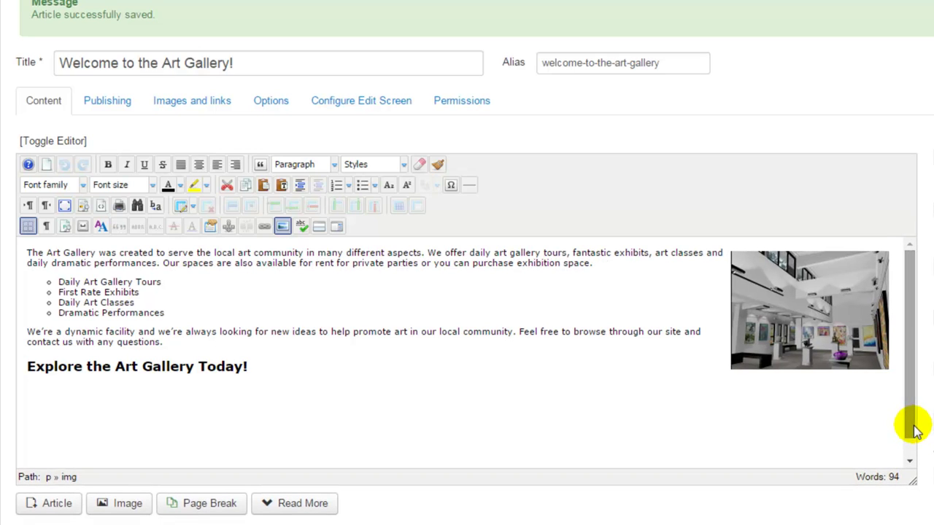
left_click(63, 206)
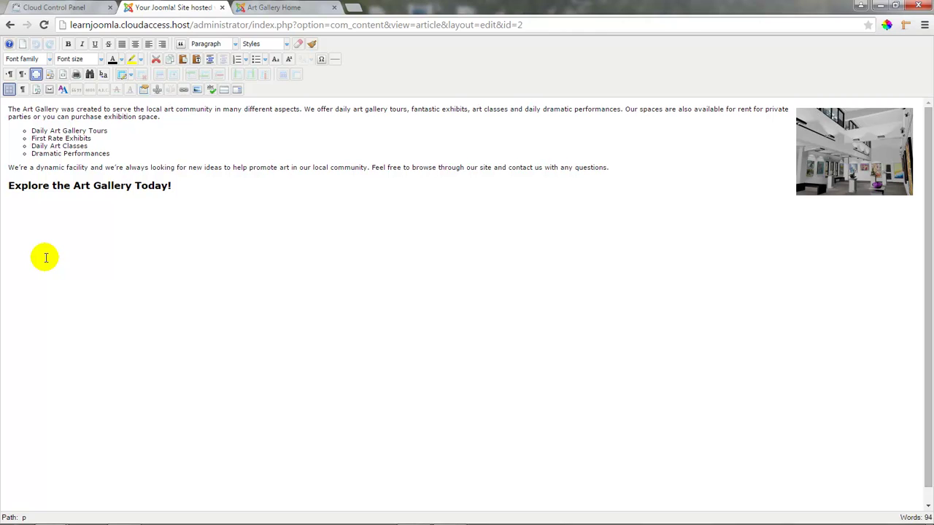
left_click(36, 75)
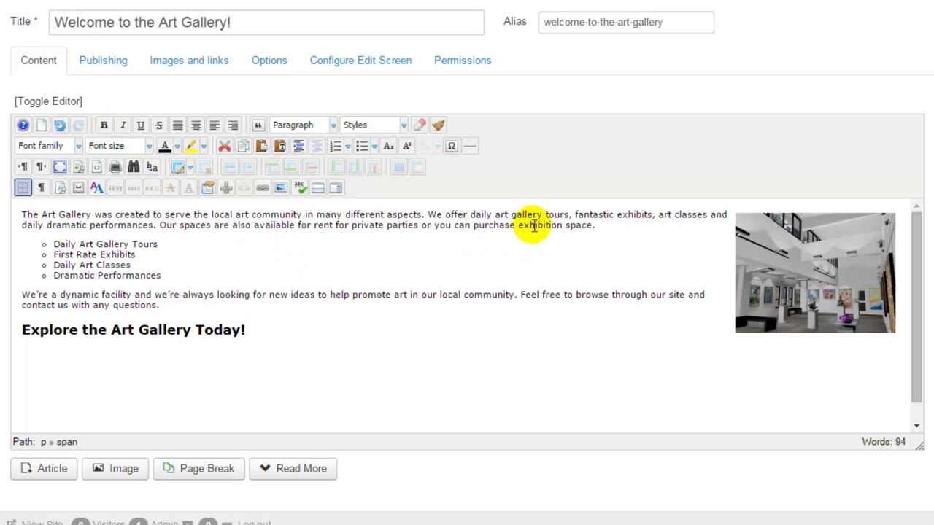
left_click_drag(569, 214, 496, 217)
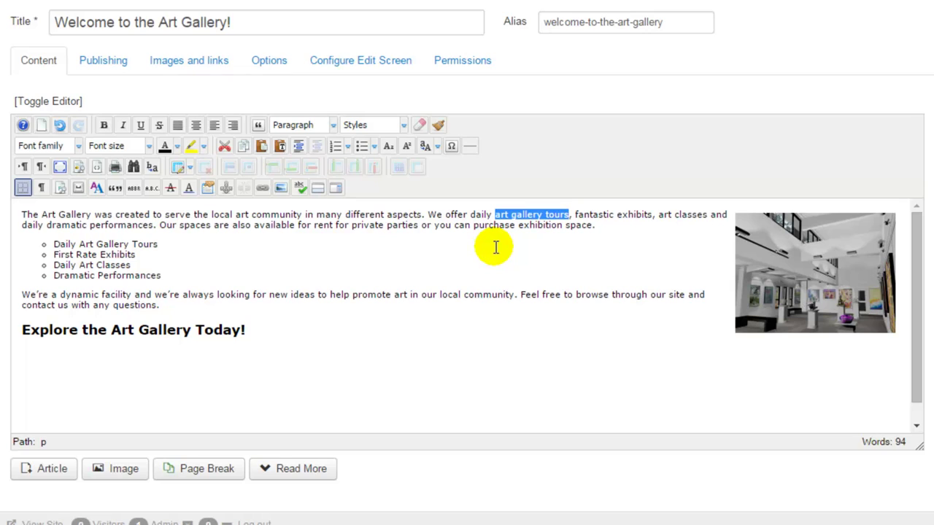
left_click(264, 194)
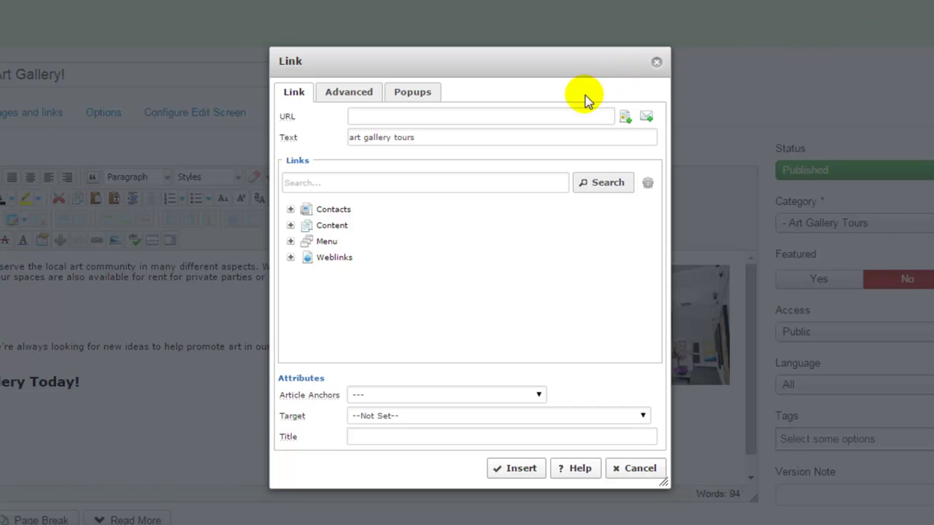
left_click(544, 115)
type("http://www.cloudaccess.net/")
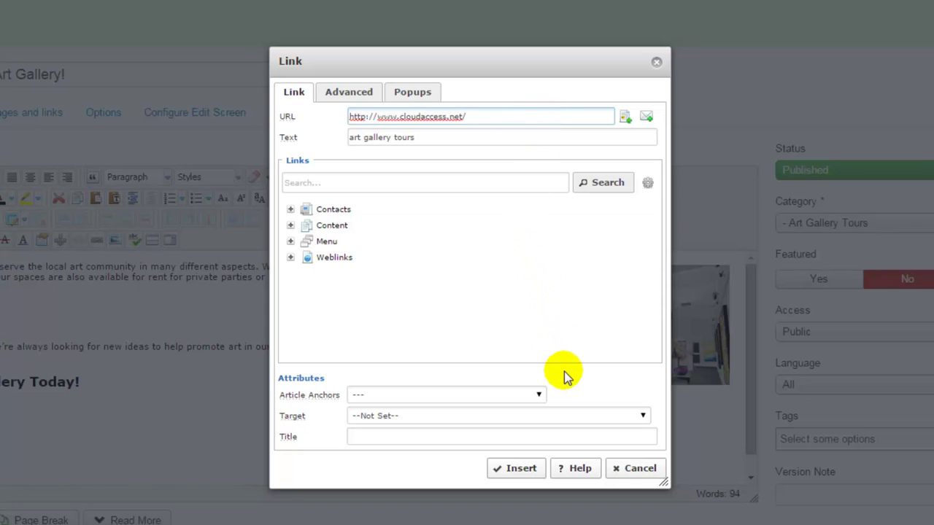
left_click(562, 415)
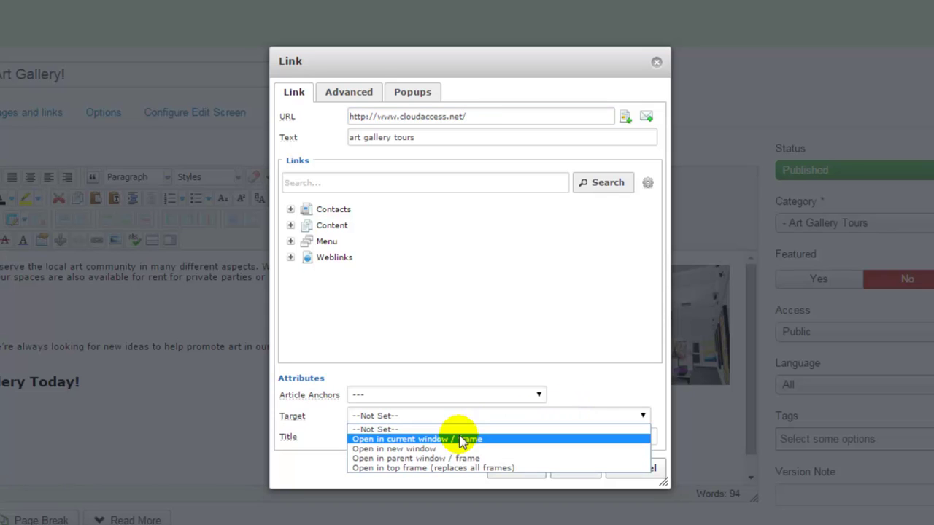
left_click(441, 449)
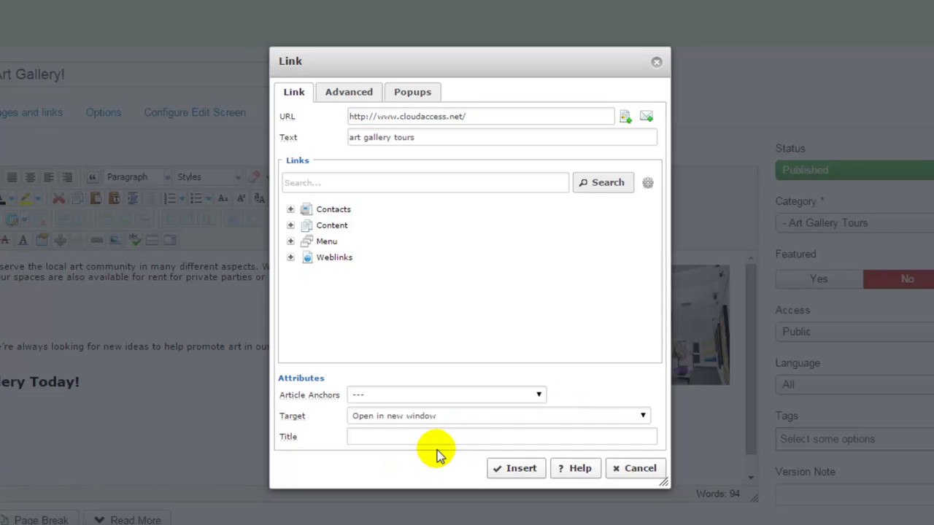
left_click(516, 467)
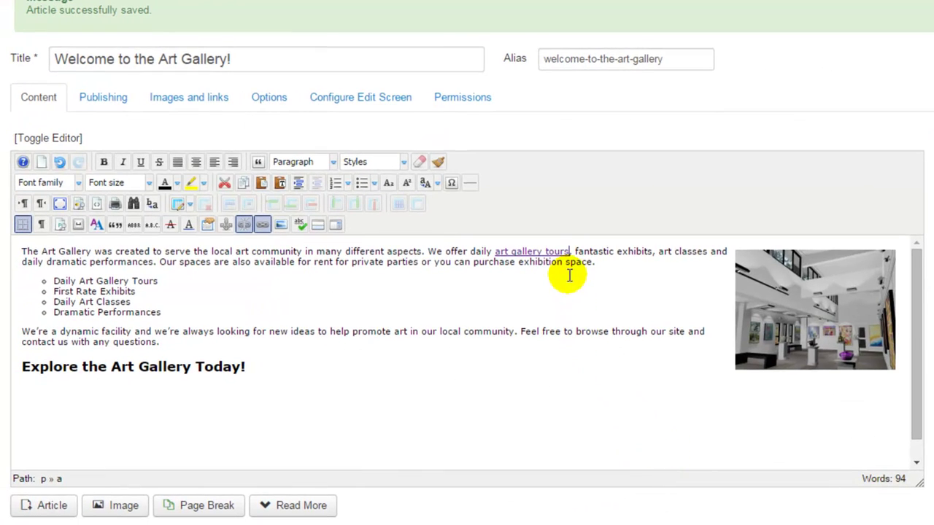
left_click_drag(569, 252, 496, 257)
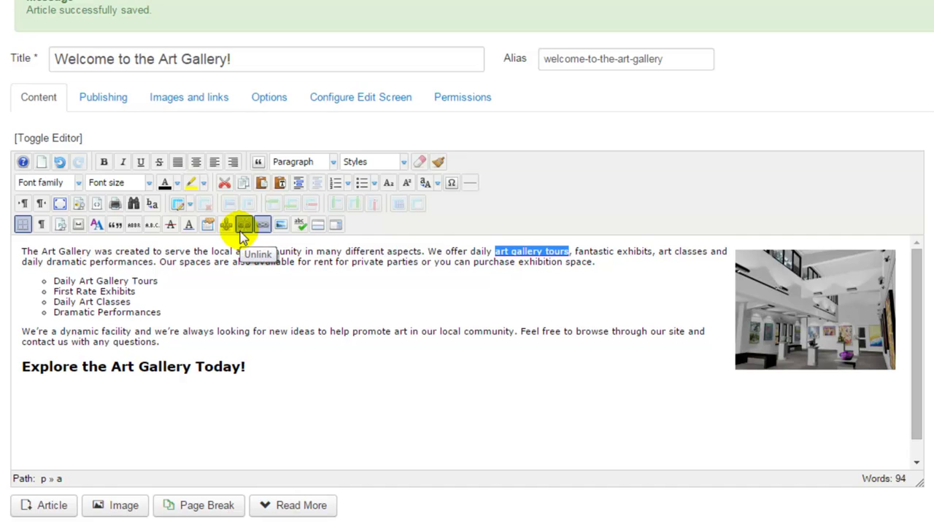
left_click(295, 251)
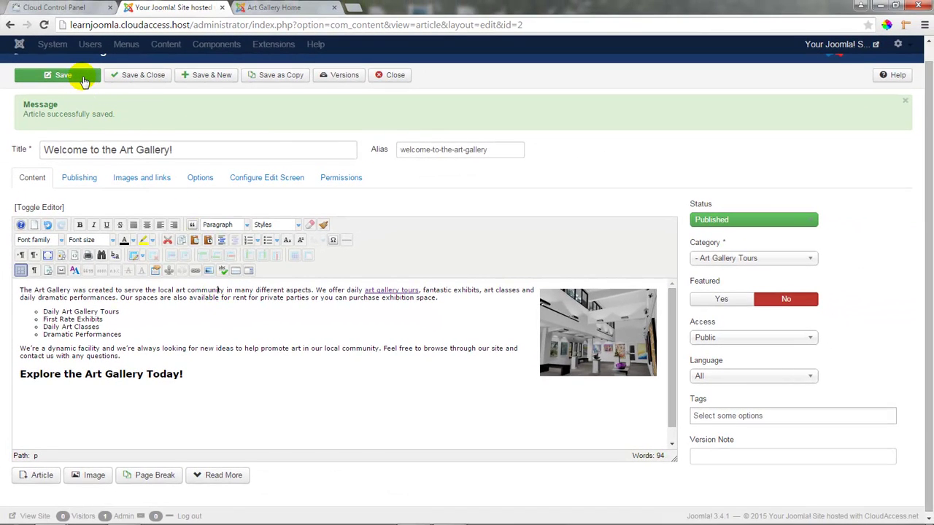
Step: Save the article, test the "art gallery tours" link on the reloaded live home page, and return to the article editor
left_click(84, 80)
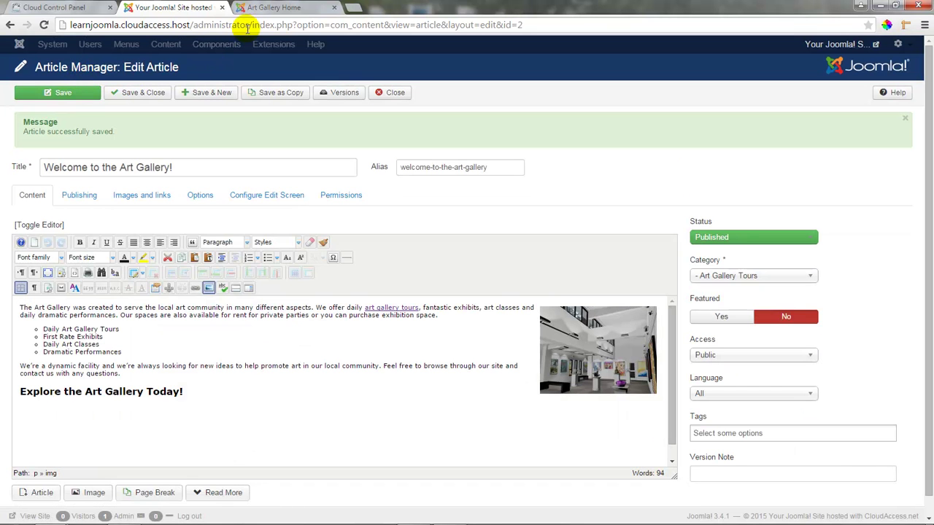
left_click(261, 14)
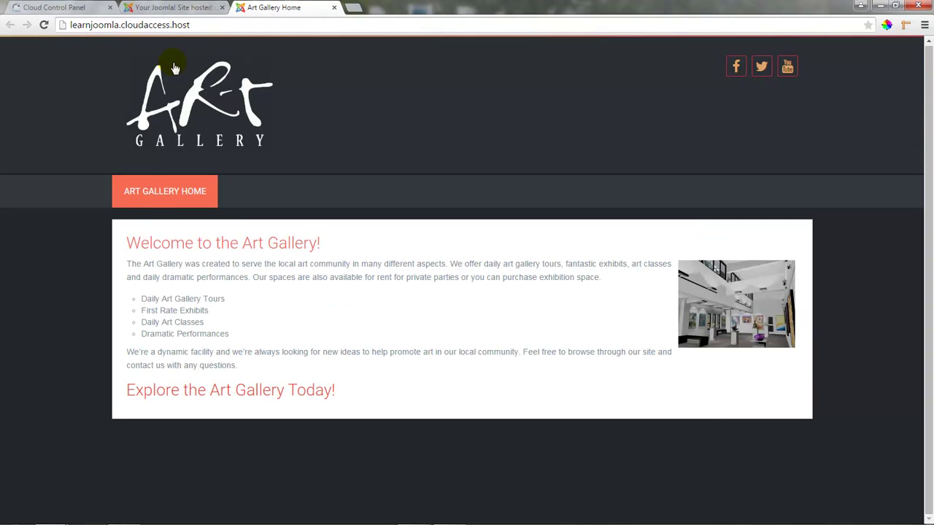
left_click(44, 25)
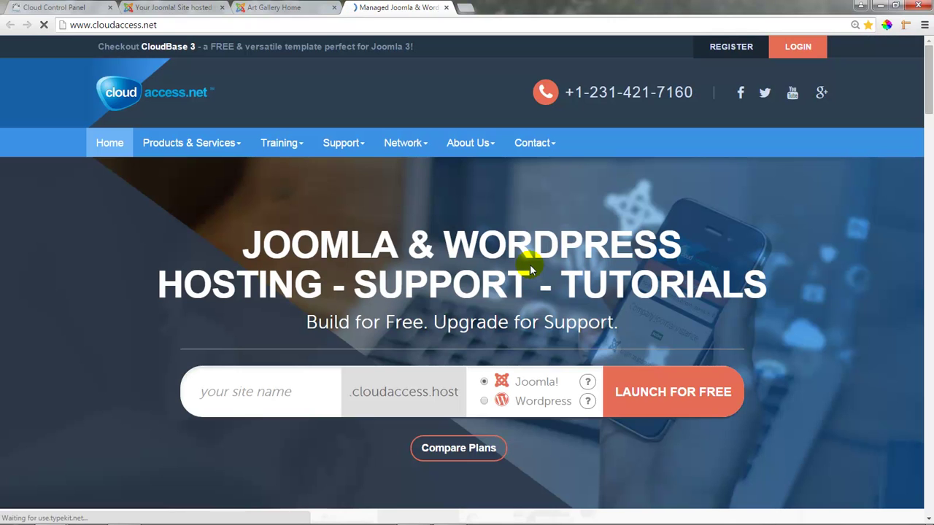
left_click(201, 10)
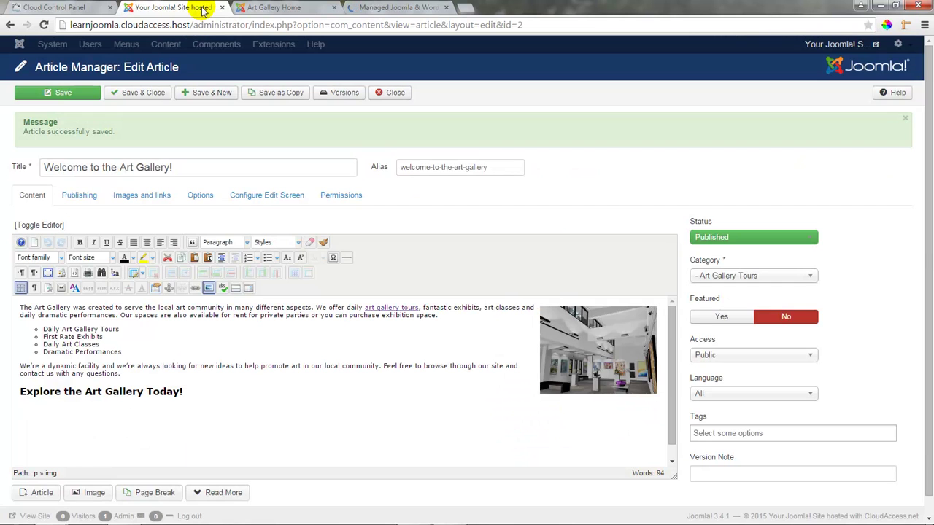